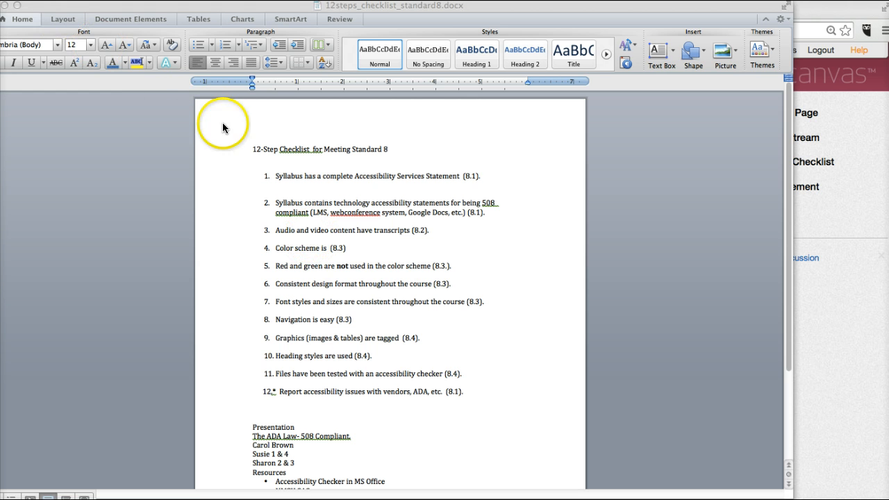
left_click(62, 0)
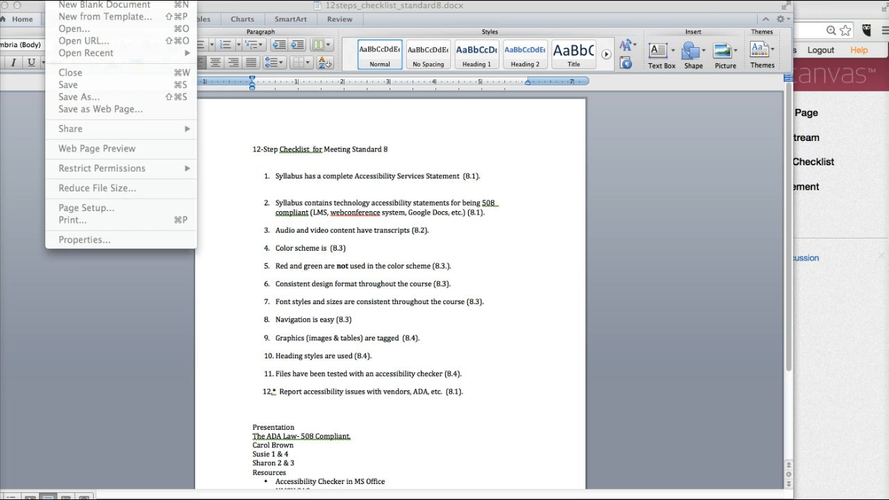
left_click(20, 83)
left_click(61, 0)
left_click(30, 139)
left_click(264, 153)
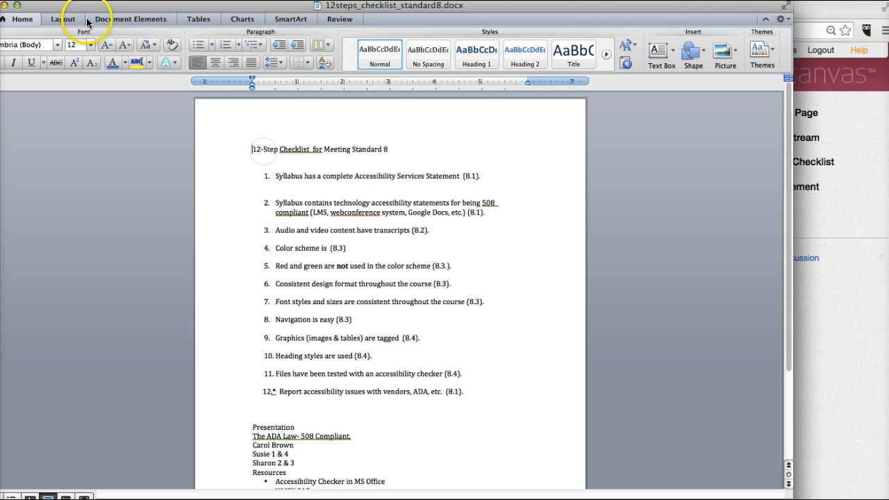
Save a copy of the checklist document to the Desktop in PDF format under the name 12steps_checklist_standard8
left_click(61, 0)
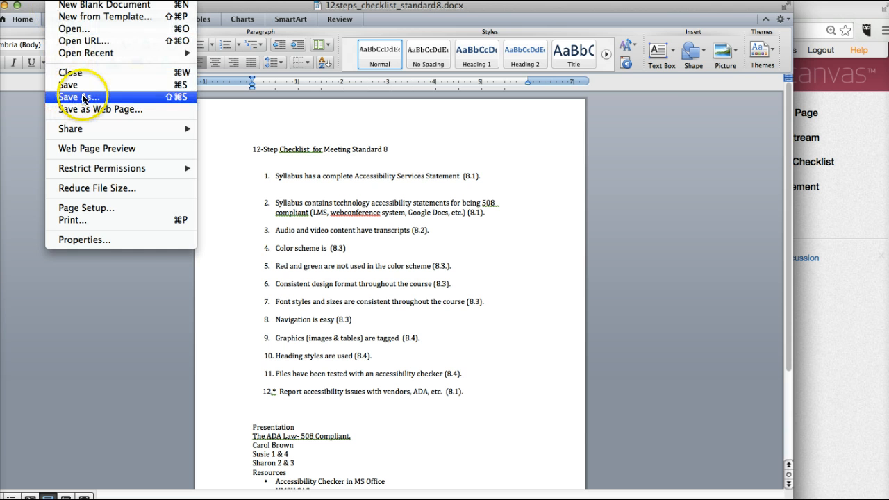
left_click(74, 97)
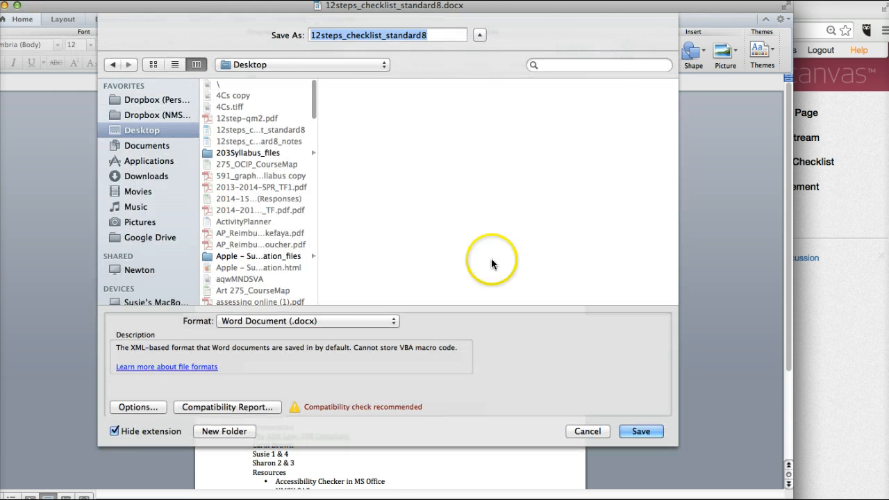
left_click(391, 321)
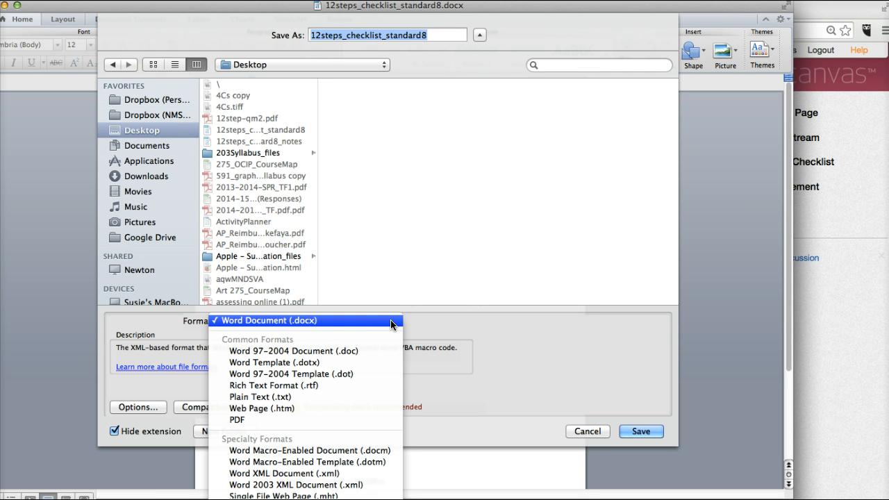
left_click(319, 421)
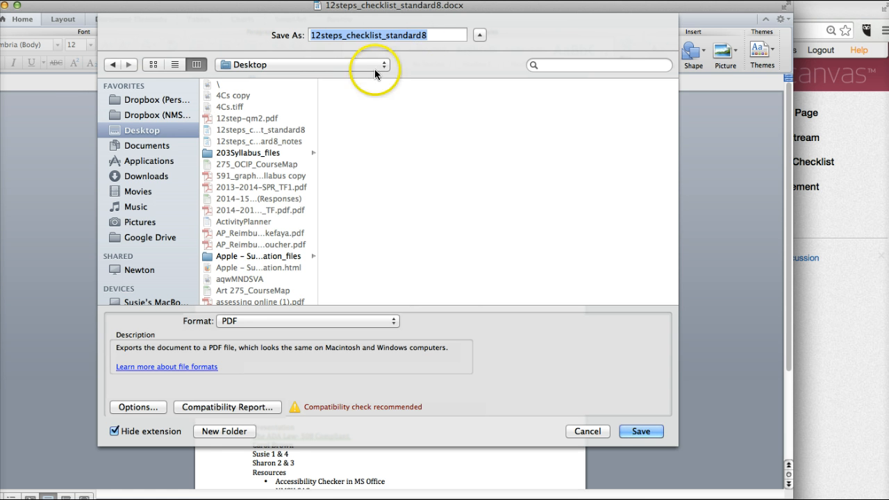
left_click(643, 431)
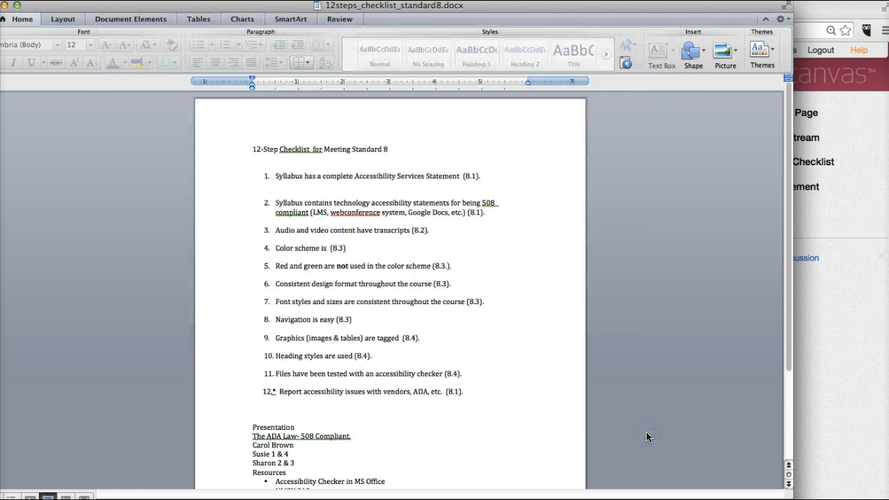
left_click(477, 313)
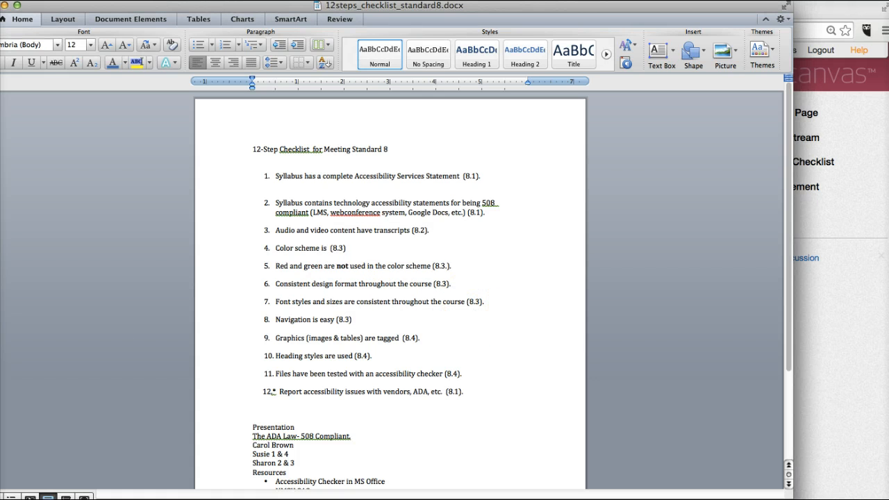
Minimize the Word document, switch to the Canvas course in the browser and open the course's Files area
left_click(17, 6)
left_click(387, 209)
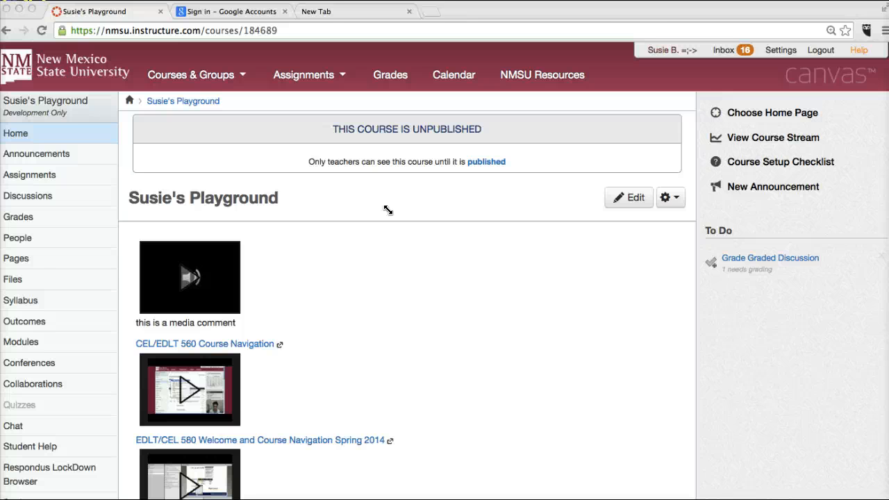
scroll(388, 210, "down", 2)
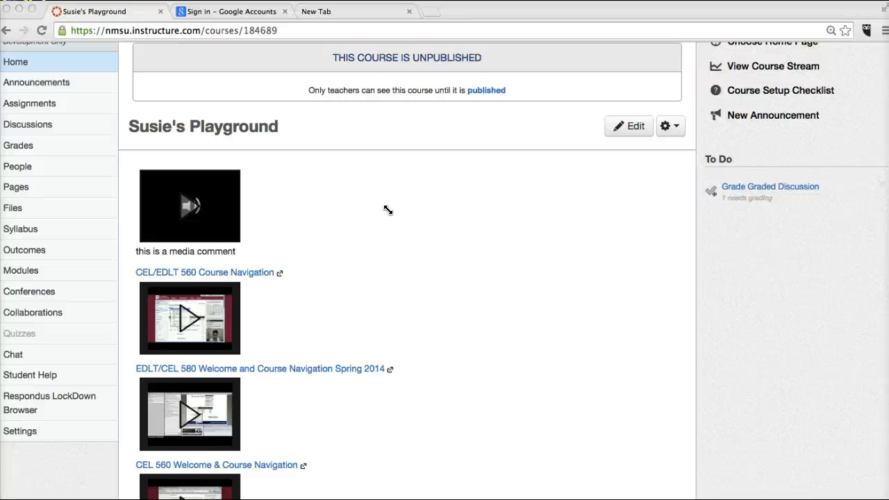
left_click(14, 210)
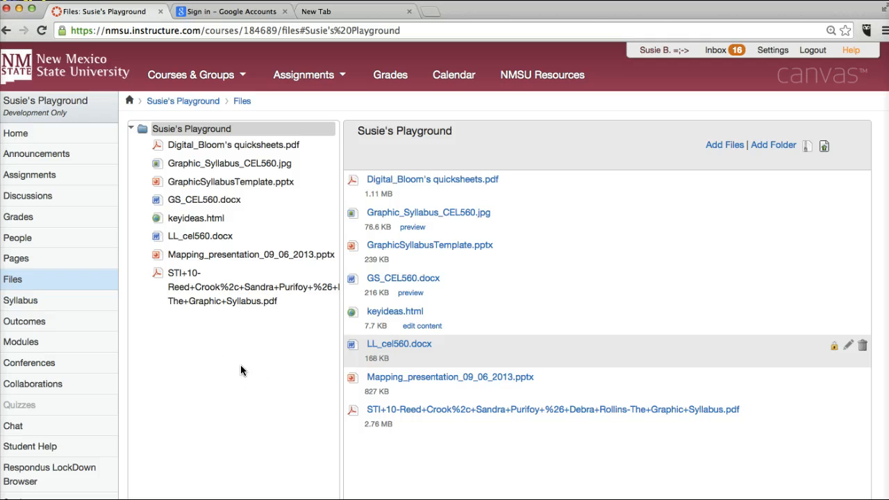
Upload fifty_cats.pdf from the Desktop to the course files
left_click(730, 149)
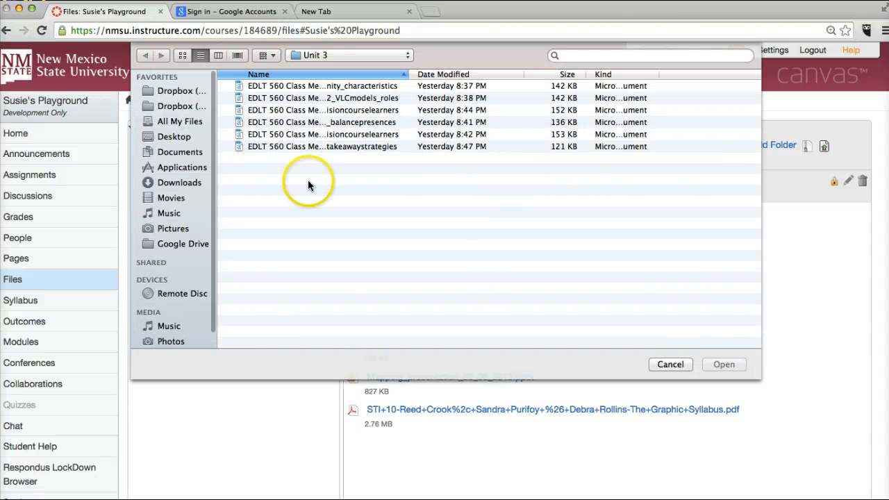
left_click(173, 136)
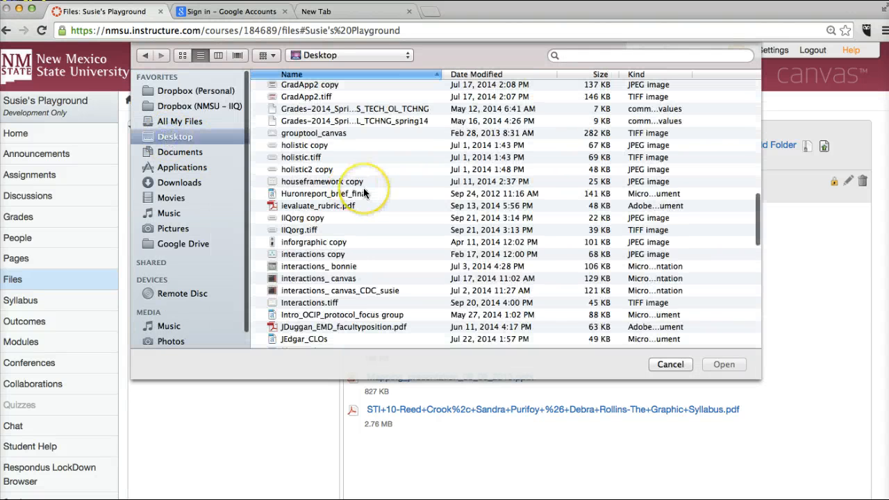
scroll(363, 189, "down", 10)
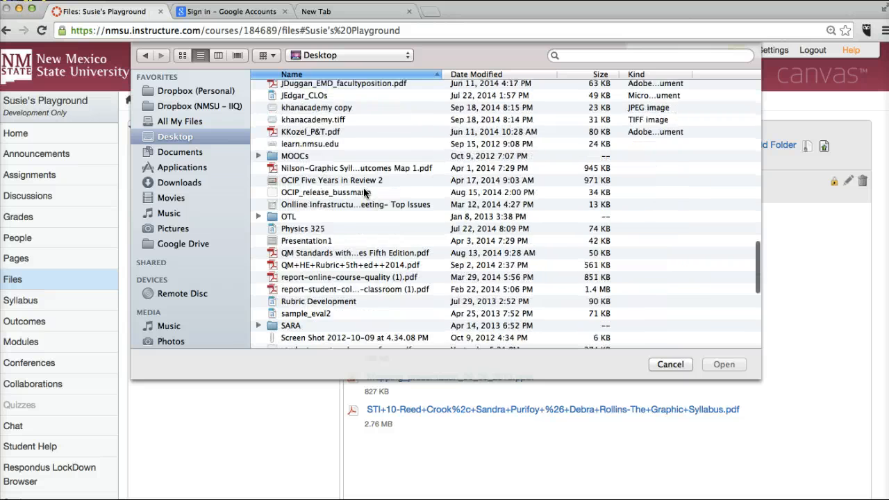
scroll(363, 194, "down", 3)
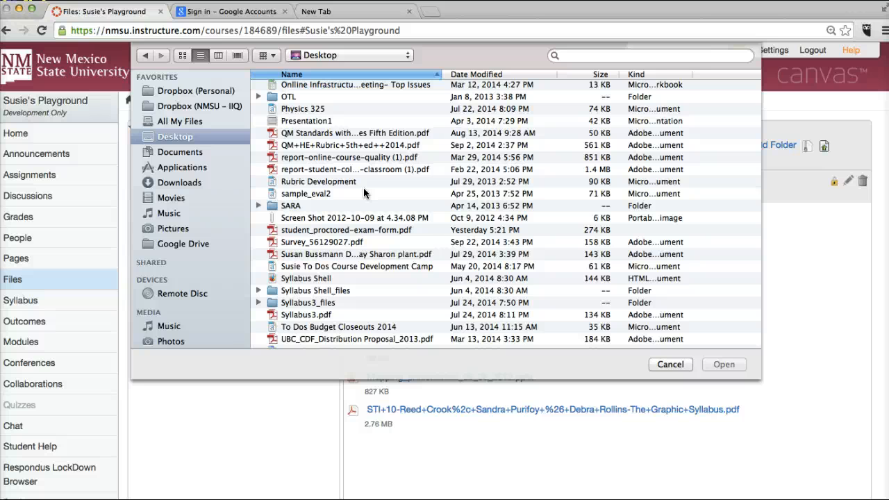
scroll(363, 194, "down", 5)
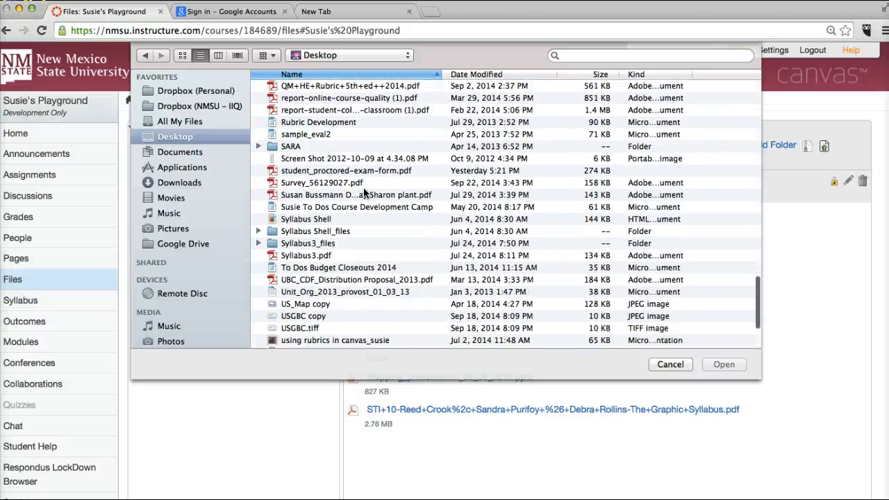
scroll(363, 193, "up", 15)
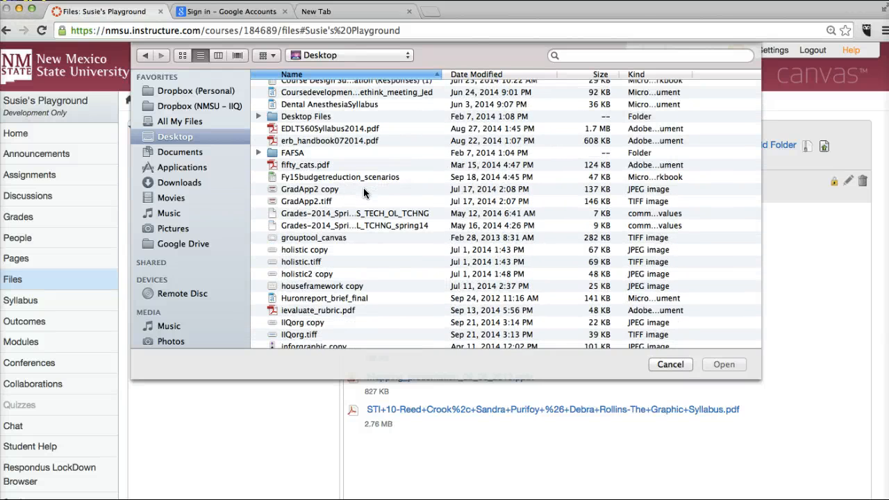
left_click(295, 167)
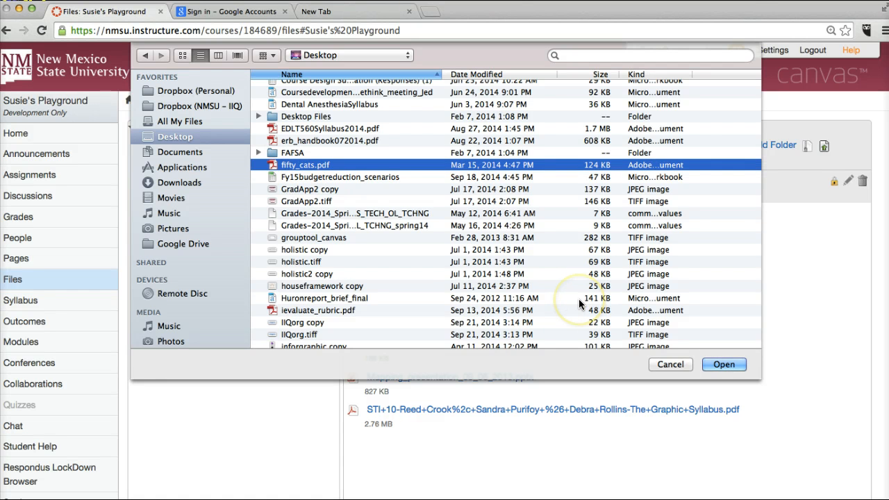
left_click(724, 366)
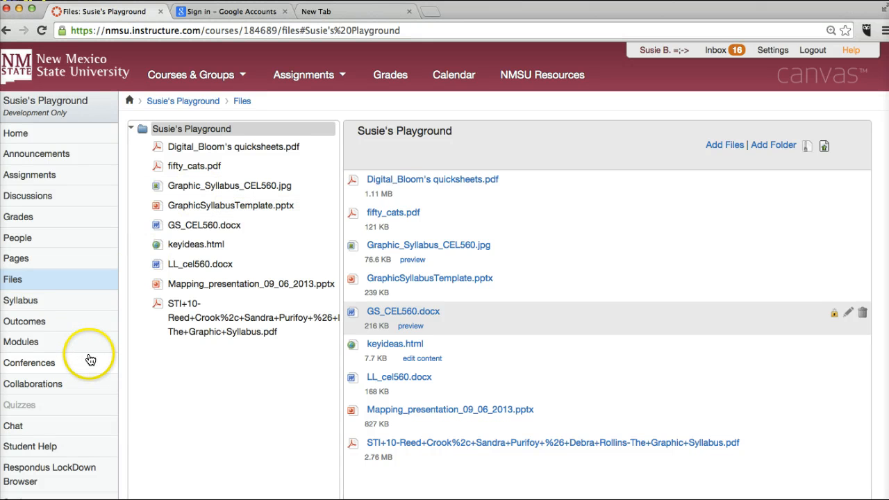
Add the course file fifty_cats.pdf as a File item to the Getting Started module
left_click(27, 344)
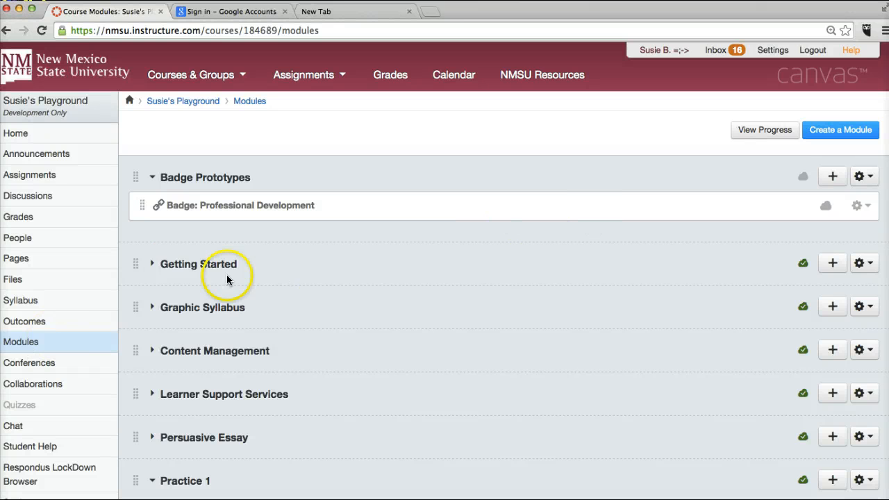
left_click(154, 264)
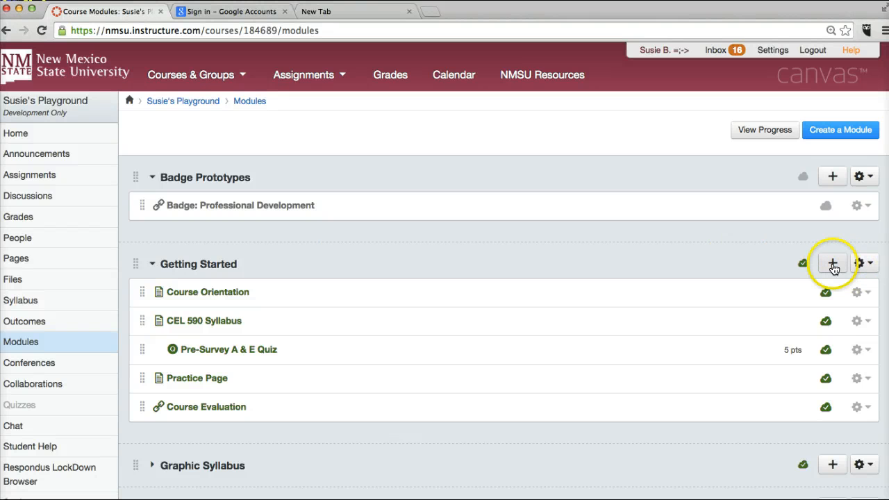
left_click(833, 264)
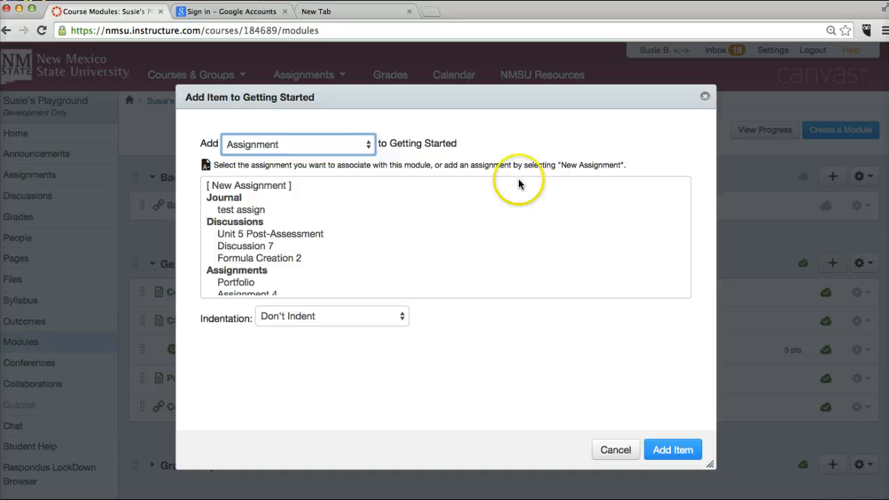
left_click(367, 145)
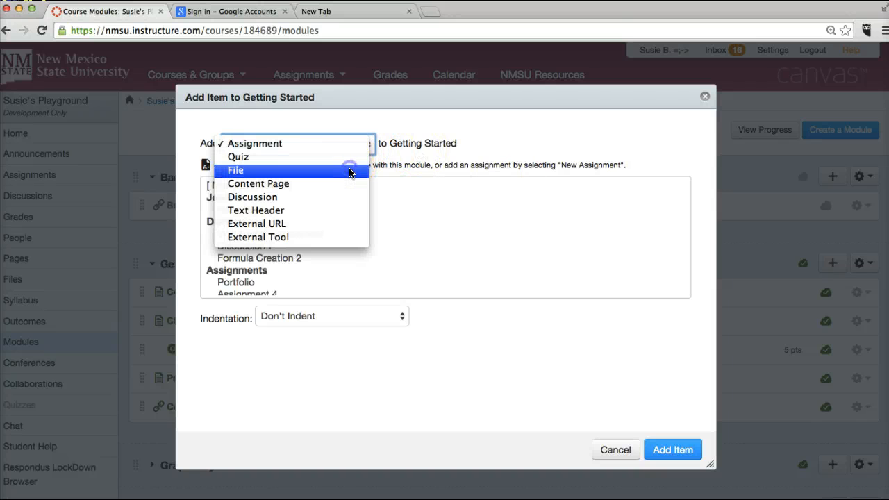
left_click(349, 170)
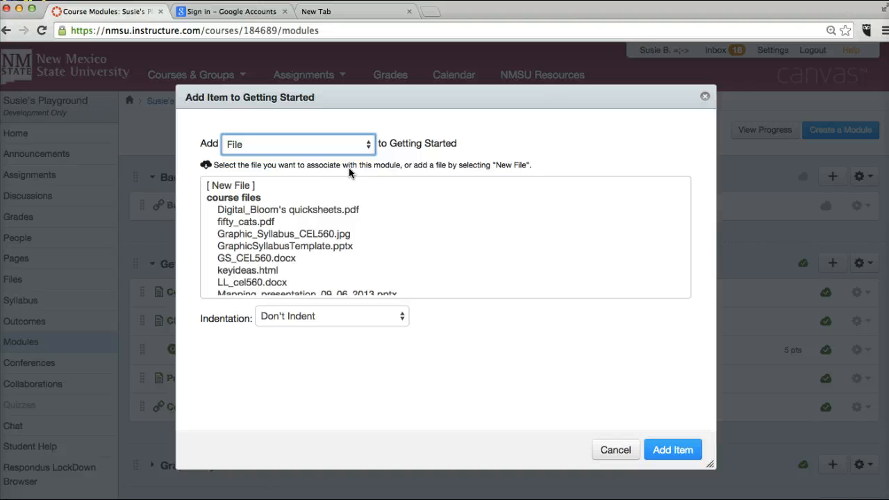
left_click(260, 223)
left_click(672, 451)
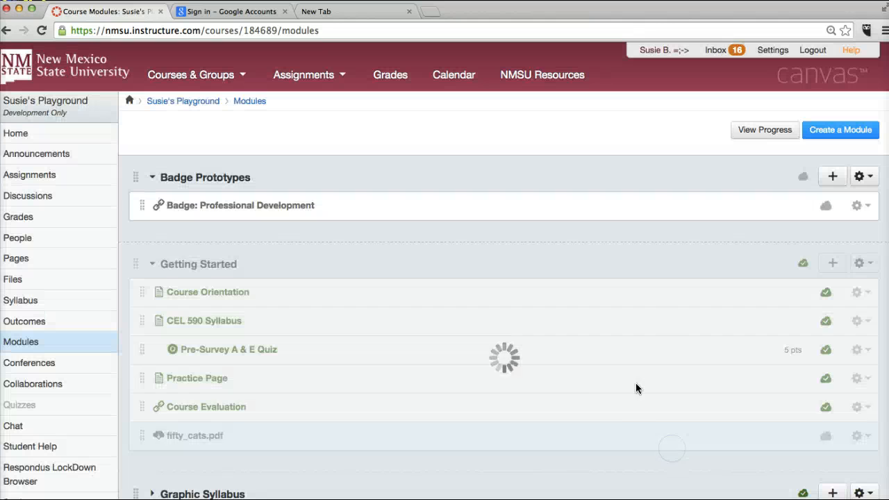
left_click(211, 442)
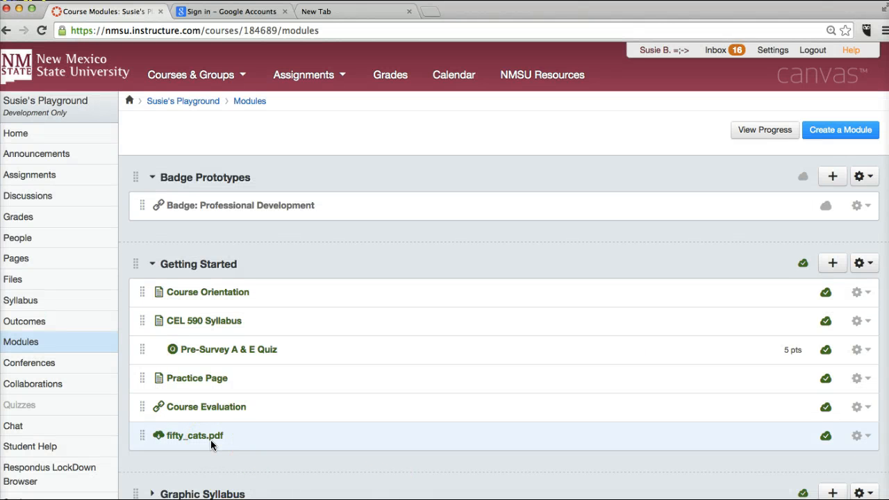
left_click(357, 367)
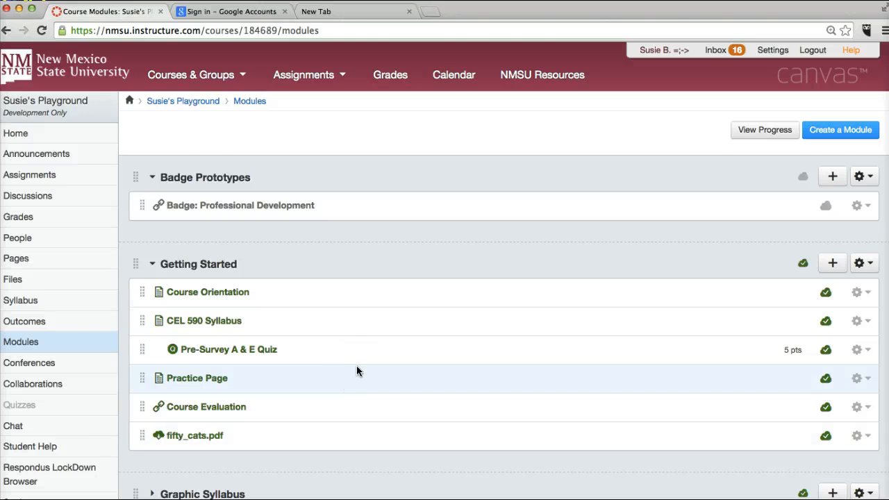
Collapse the Getting Started module and look through the items in the Learner Support Services module
scroll(356, 370, "down", 3)
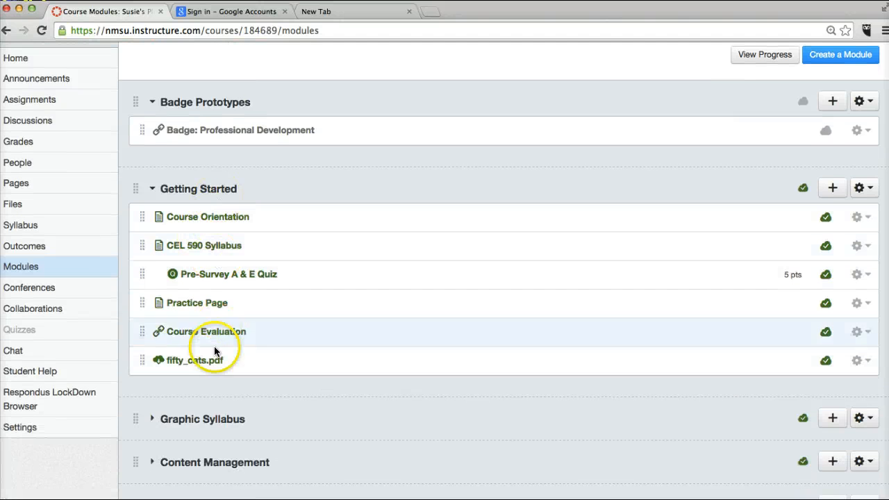
left_click(153, 189)
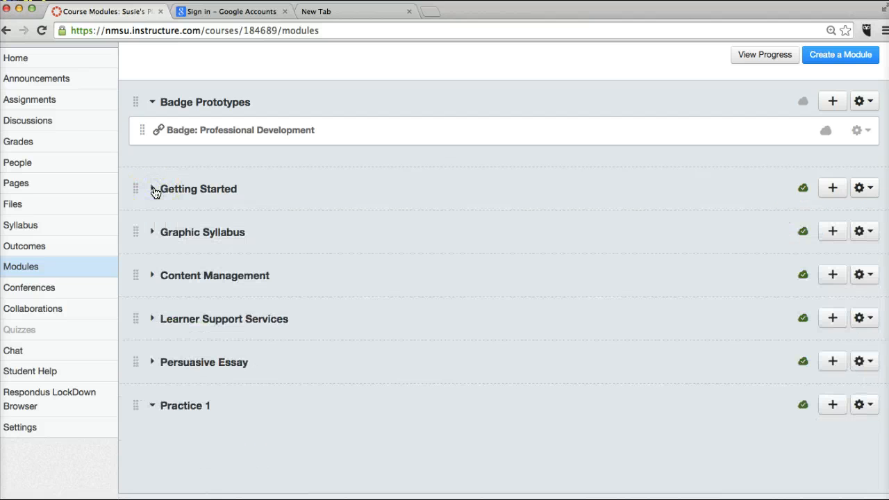
left_click(154, 321)
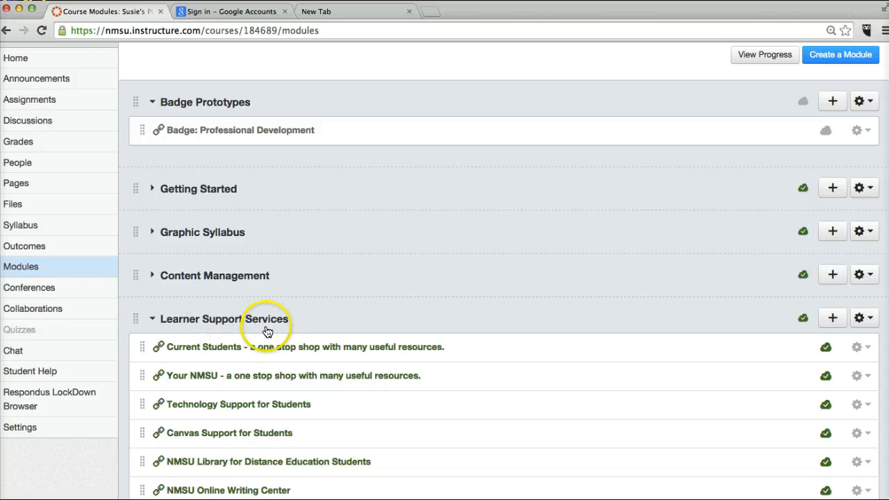
left_click(153, 321)
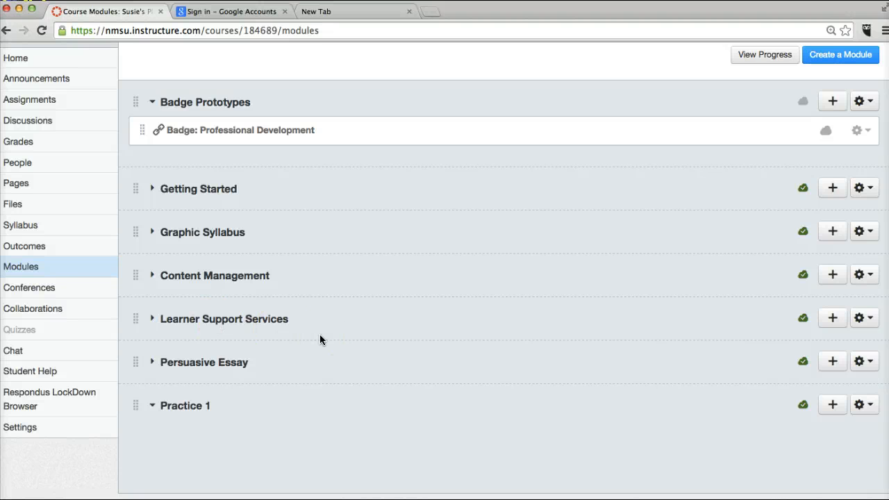
Open the Content Management page from the list of all course pages
left_click(28, 189)
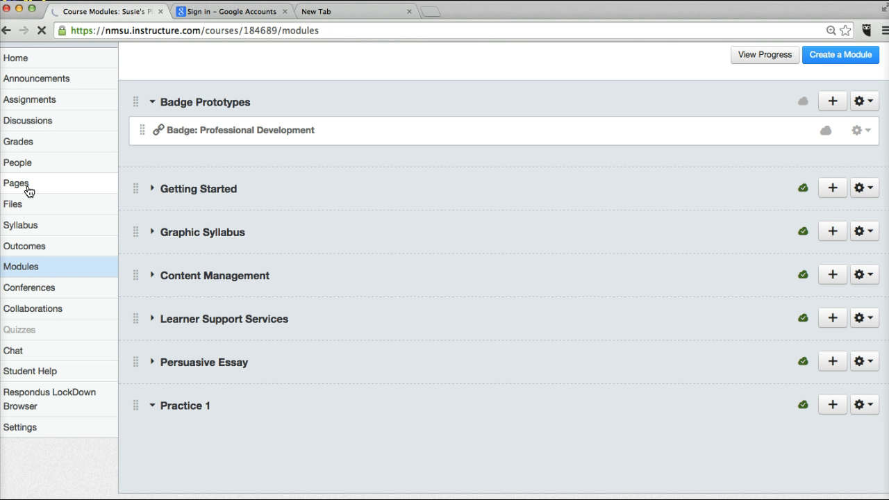
left_click(14, 180)
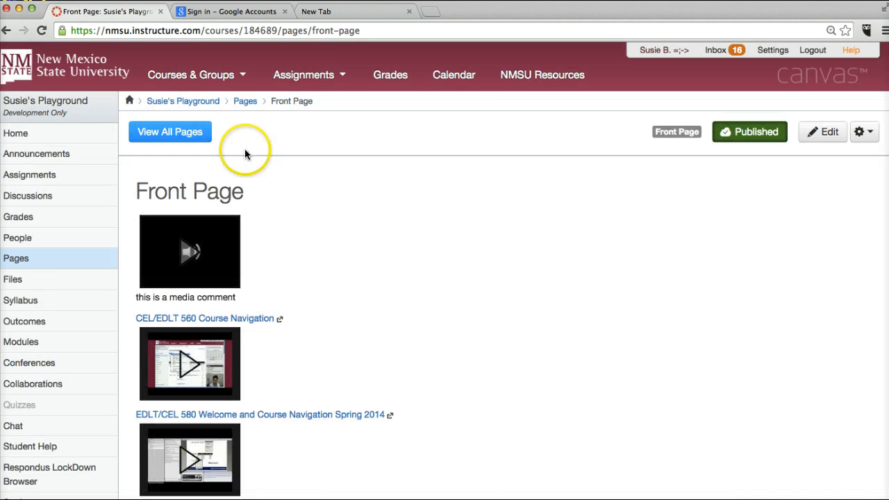
left_click(192, 131)
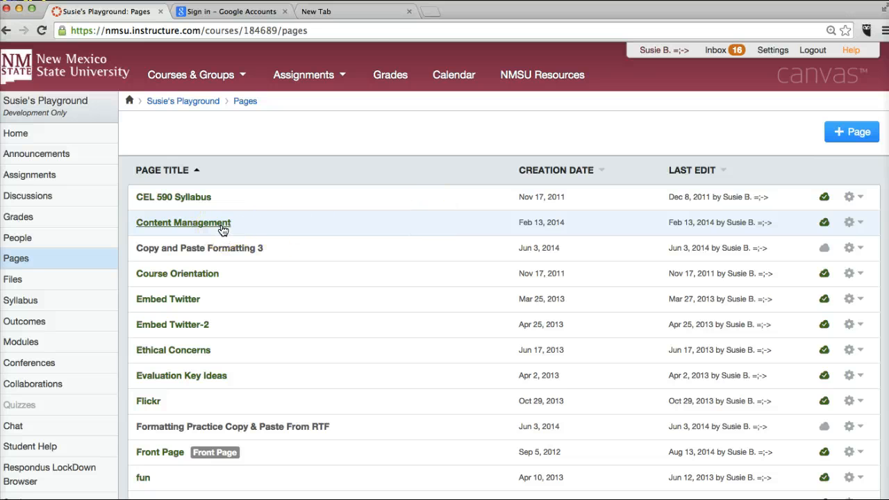
left_click(222, 226)
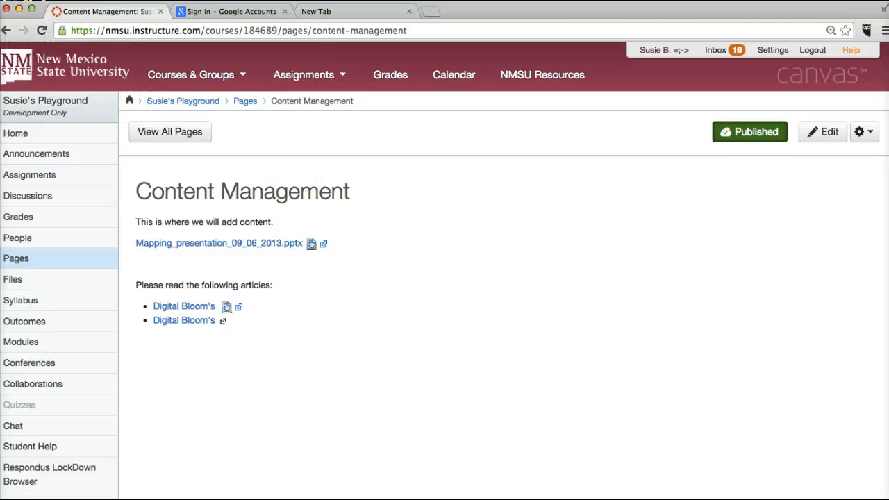
Return to the list of course pages and start a new page titled "Terminology Study Guides Page"
left_click(7, 31)
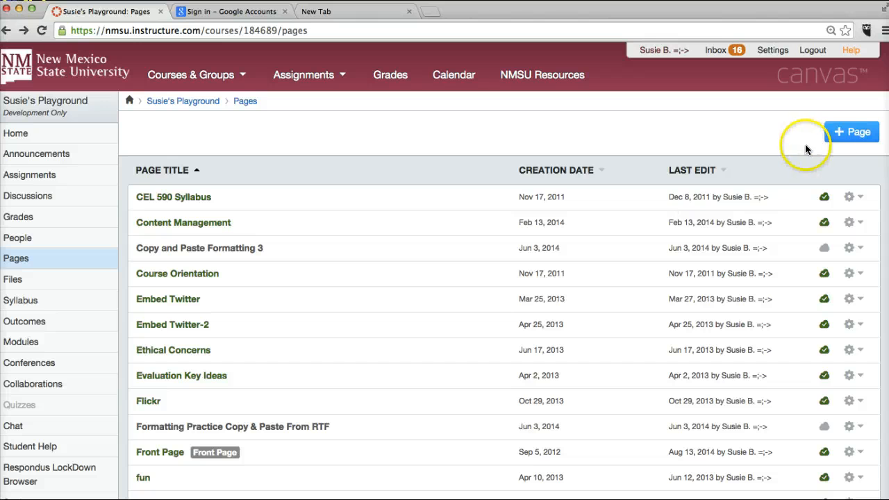
left_click(860, 132)
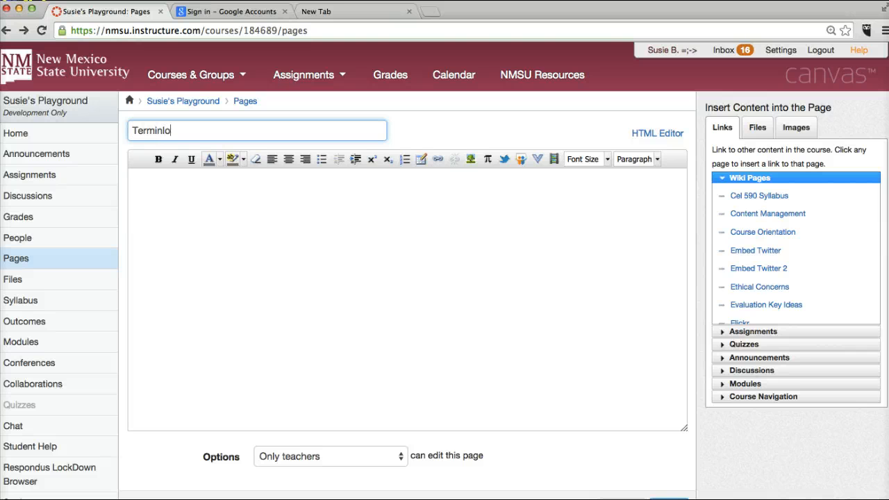
type("Terminlogy study Guides Page")
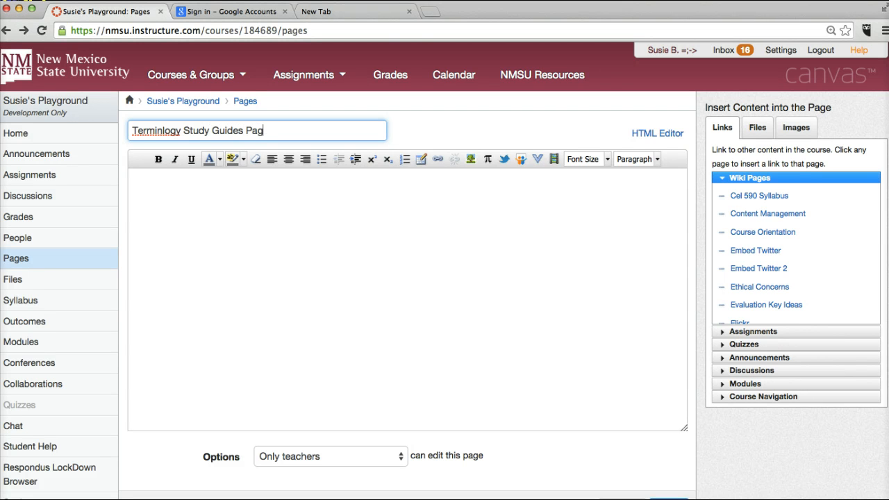
left_click(161, 130)
type("o")
Write the introductory sentence "Here are the Terminology Study Guides you'll need throughout this course." in the page body
left_click(172, 194)
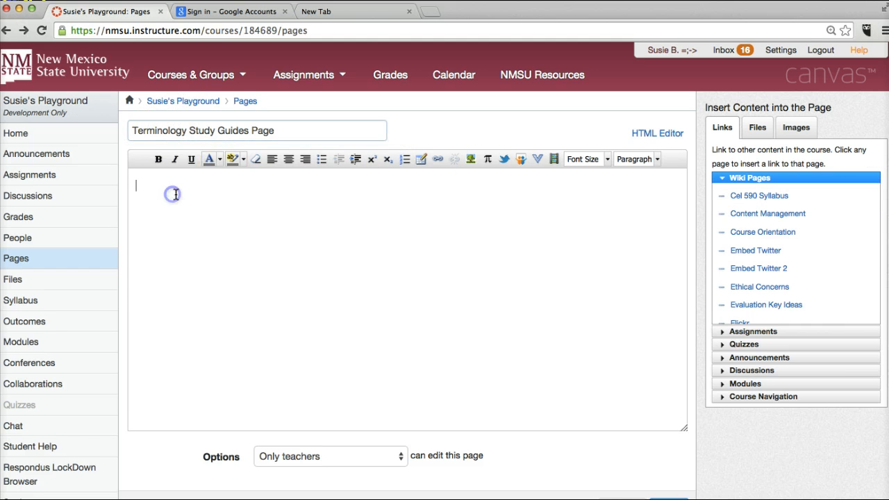
left_click(496, 226)
left_click(496, 226)
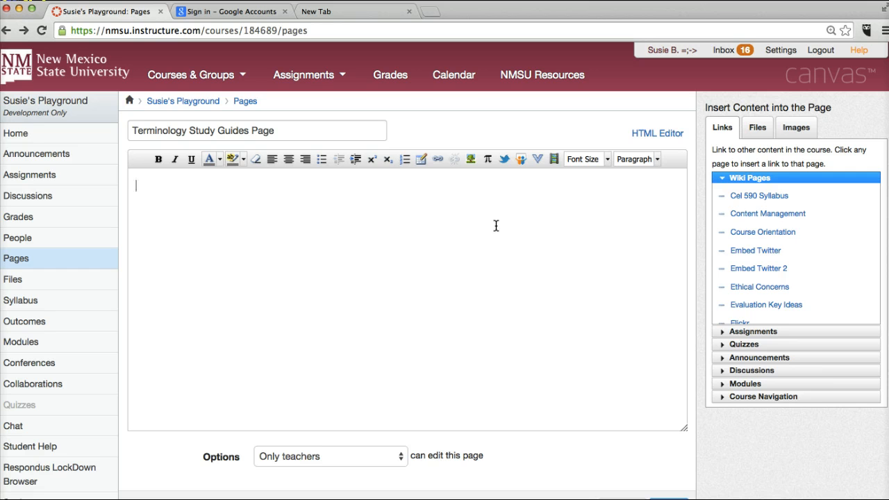
type("Here are the Terminology Stu")
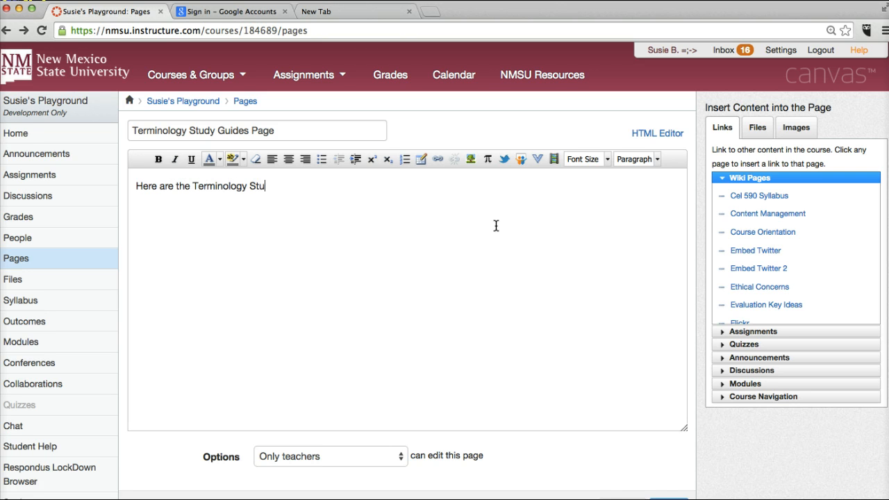
type("dy Guides you")
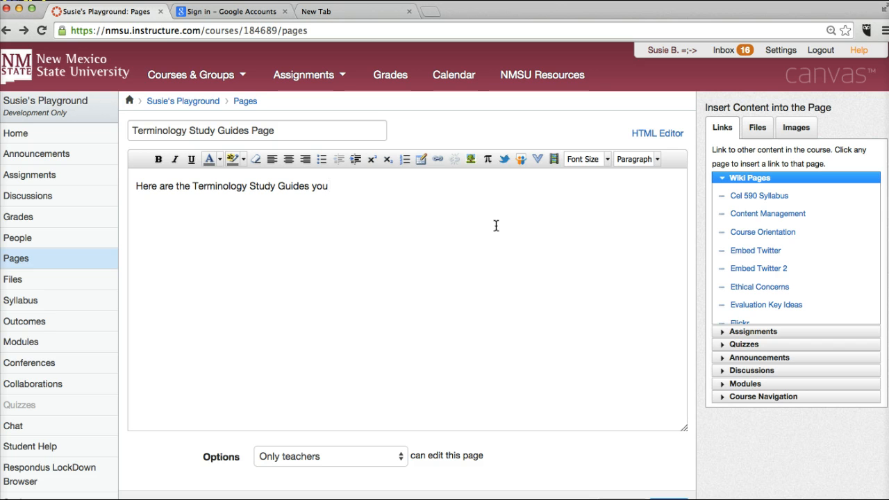
type("'ll need thr")
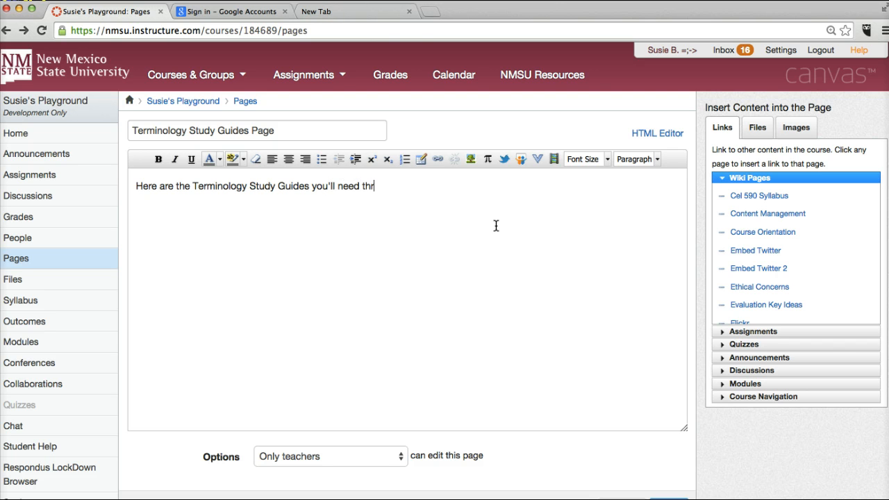
type("oughout this course.")
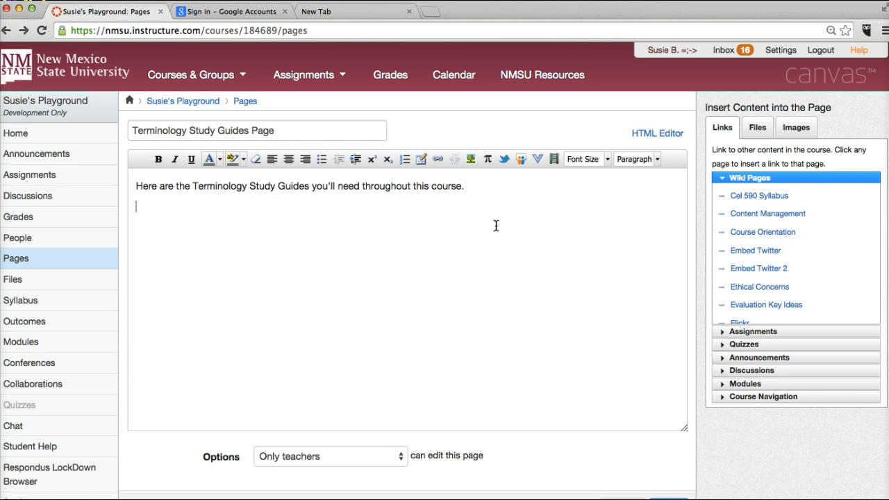
Add the line "Terminology Study Guide 1" below the introduction and link it to the course file fifty_cats.pdf
type("Terminology Study Guide 1")
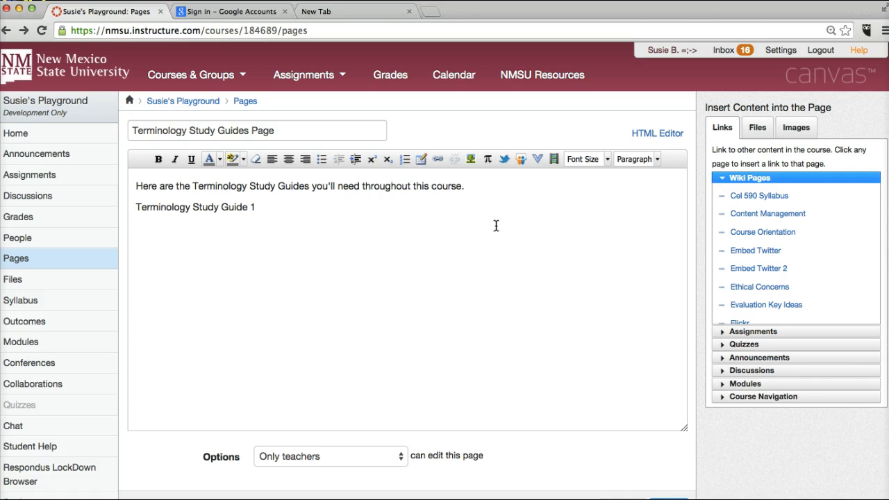
left_click_drag(135, 207, 263, 207)
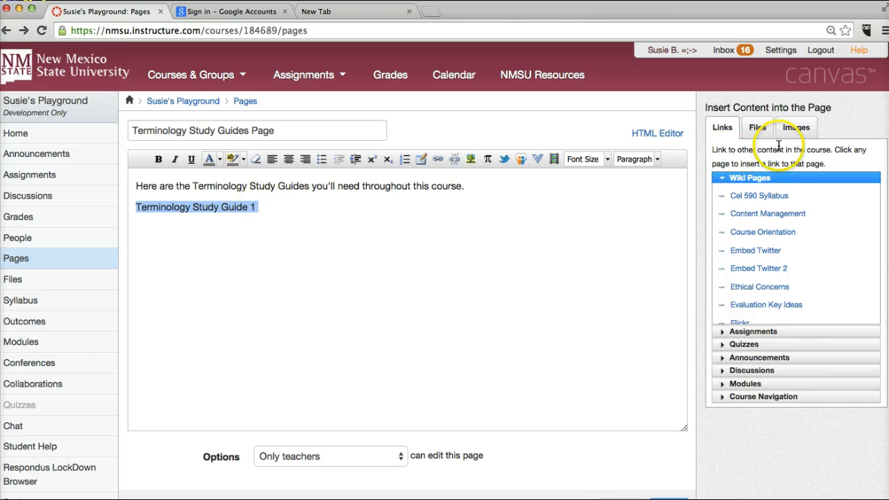
left_click(760, 129)
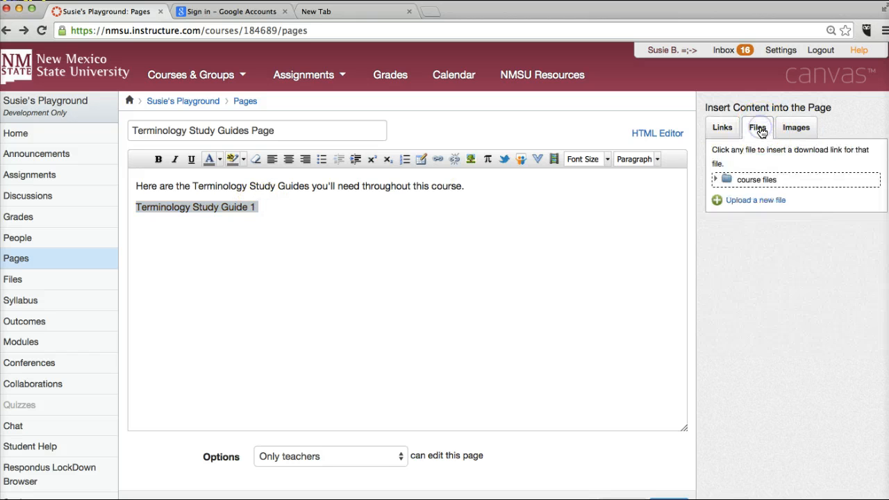
left_click(718, 180)
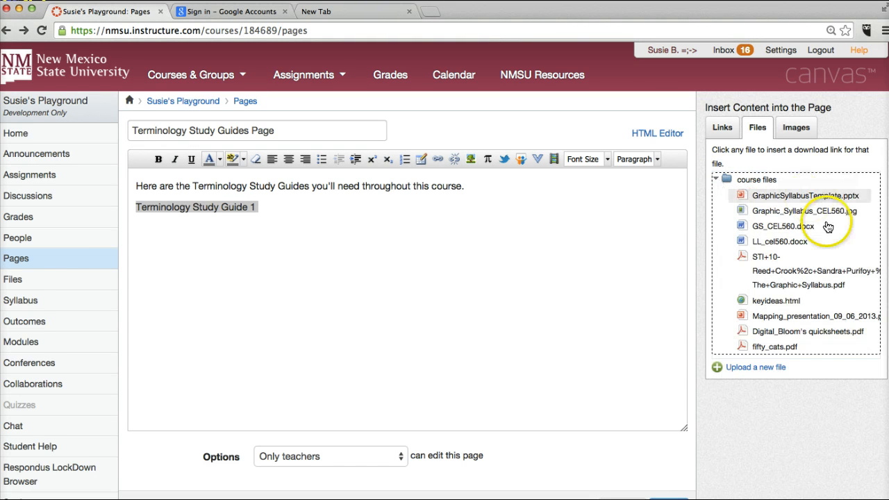
left_click(777, 346)
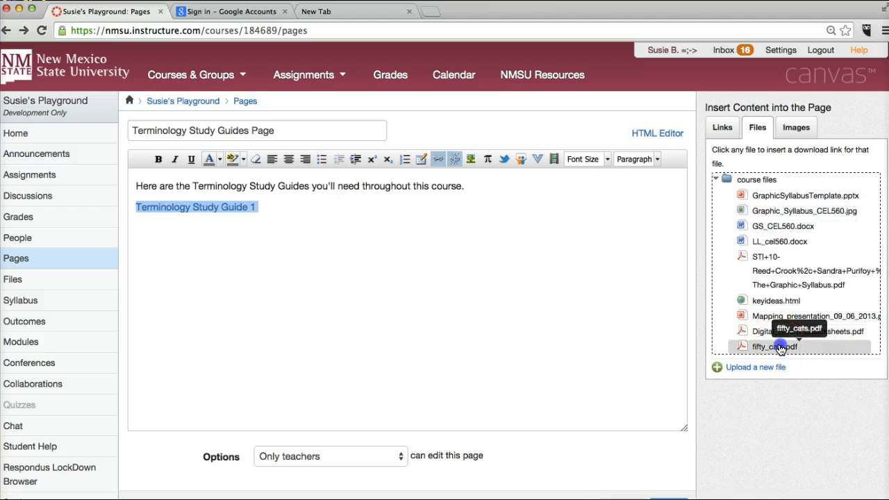
Add a line "Terminology Guide" linked to the course file Digital_Bloom's quicksheets.pdf and save the page
left_click(180, 232)
key("Return")
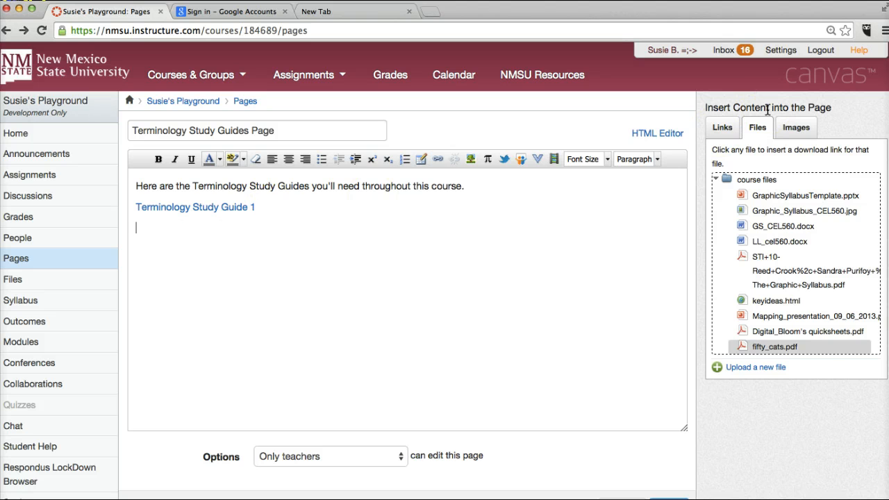
type("Terminologuy")
key("BackSpace")
type("yGuide")
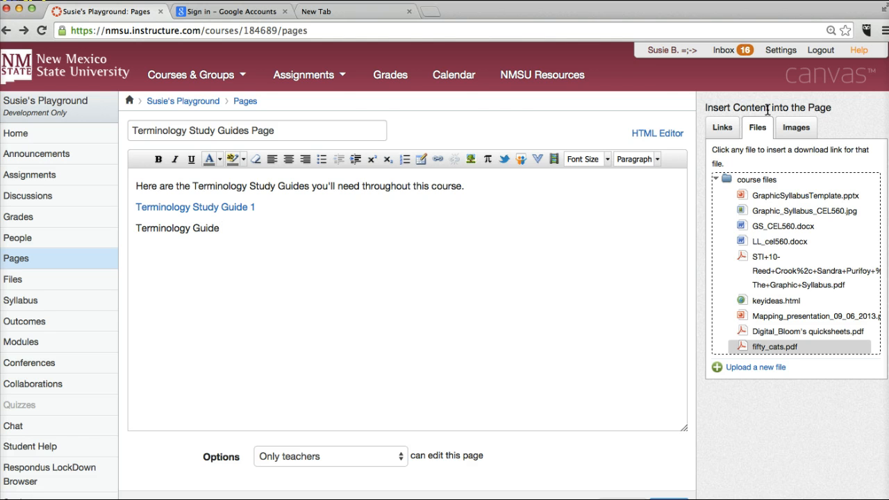
left_click_drag(136, 228, 218, 228)
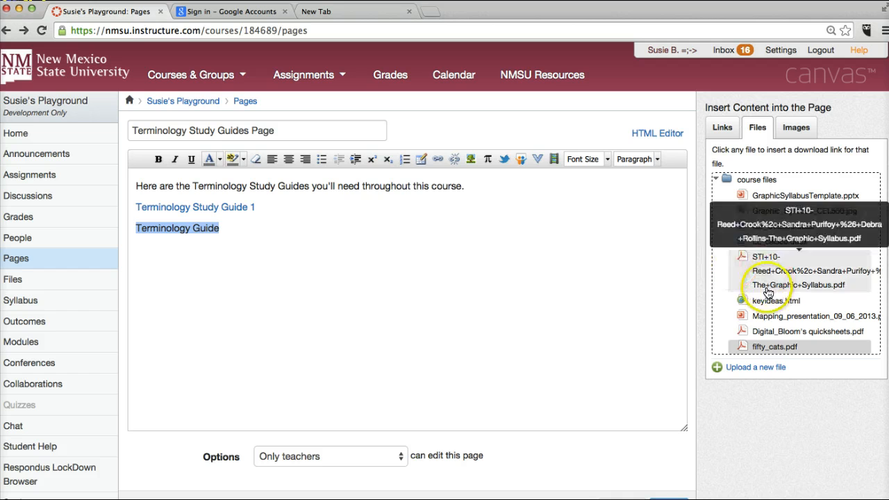
left_click(778, 336)
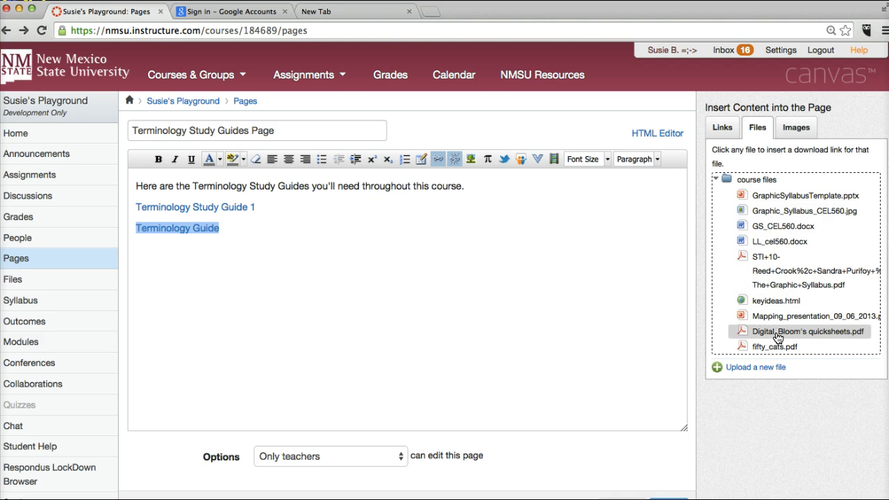
scroll(555, 389, "down", 2)
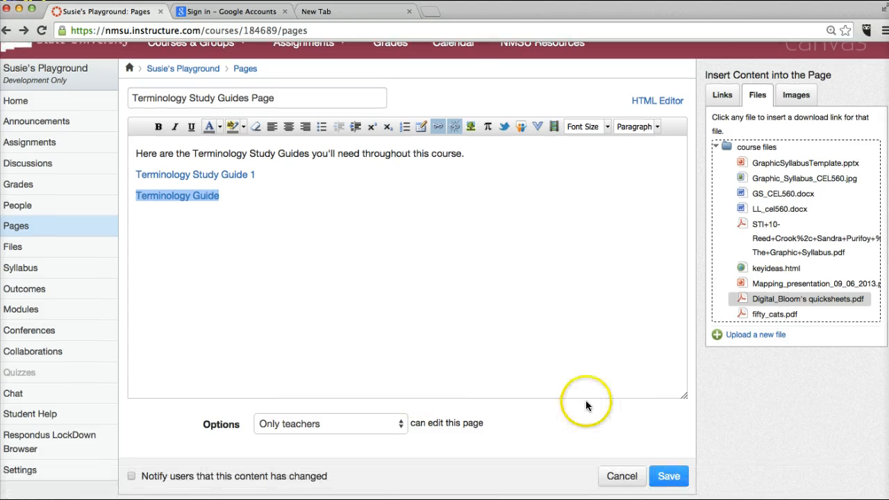
left_click(667, 452)
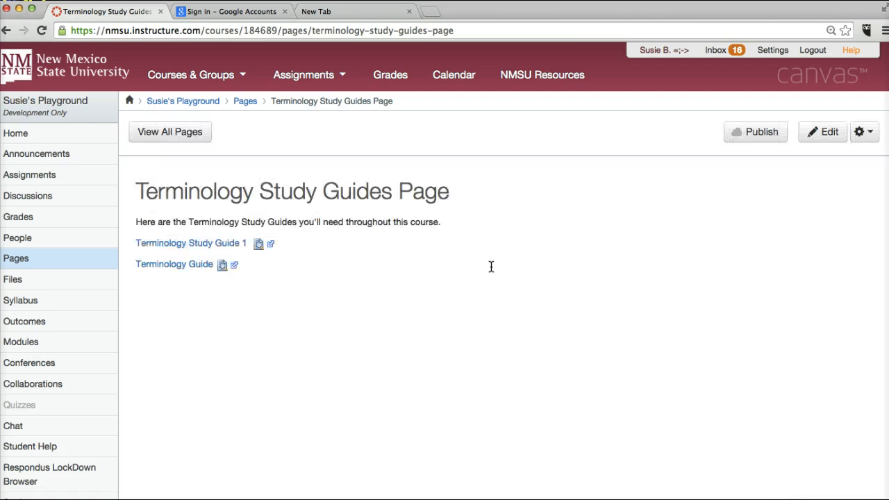
Preview the Terminology Study Guide 1 file inline on the saved page, then open its link in a new browser tab
left_click(259, 245)
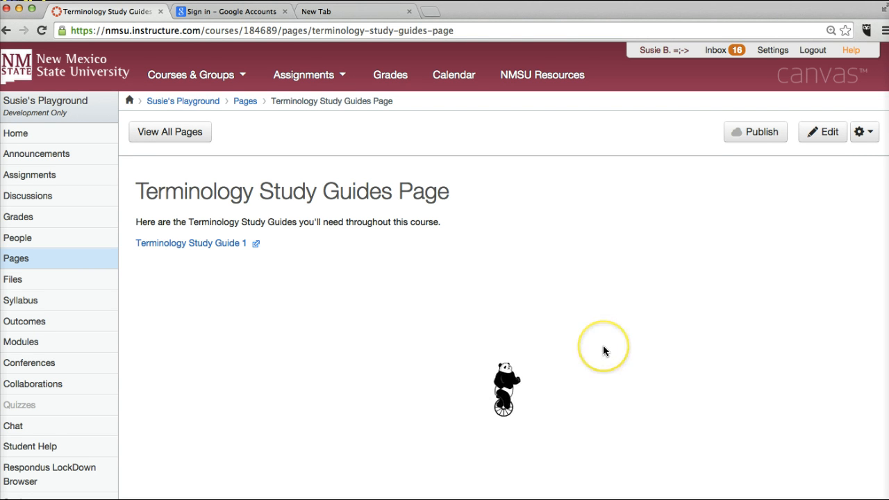
scroll(603, 346, "down", 3)
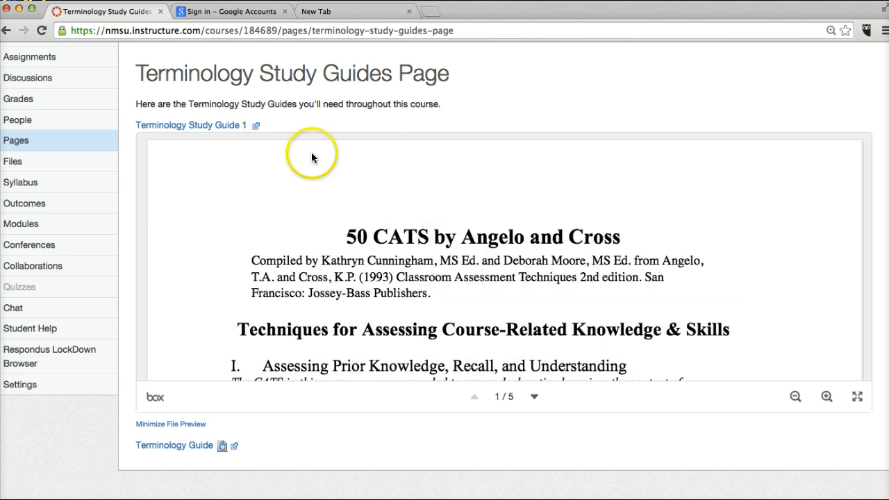
left_click(257, 128)
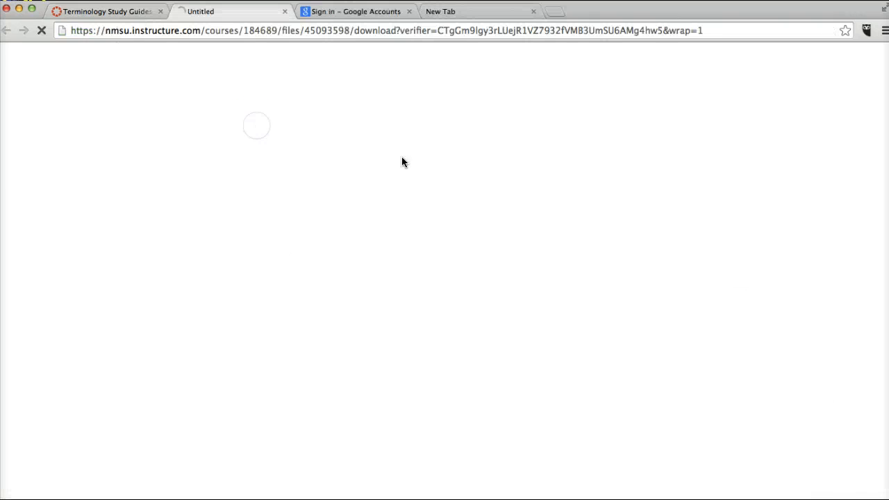